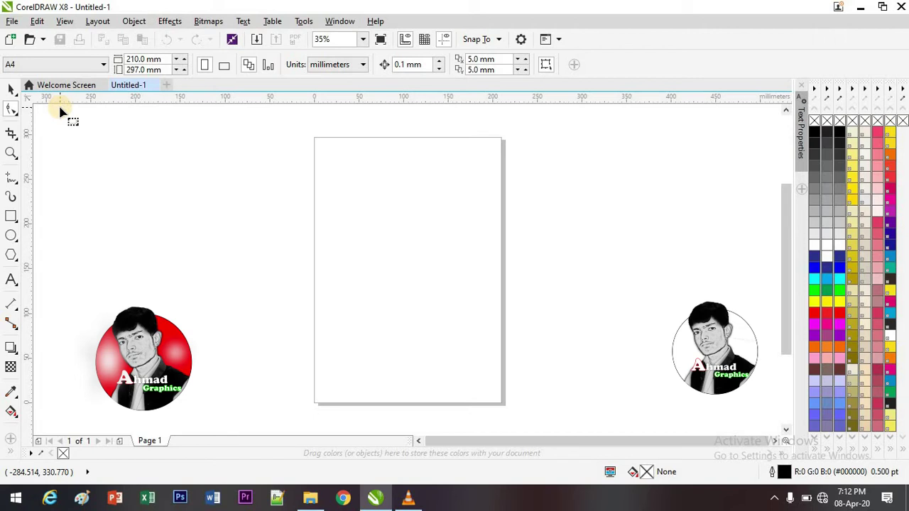
Pick the Smooth tool, then draw a rectangle about 338 by 240 mm across the lower part of the page
left_click(18, 117)
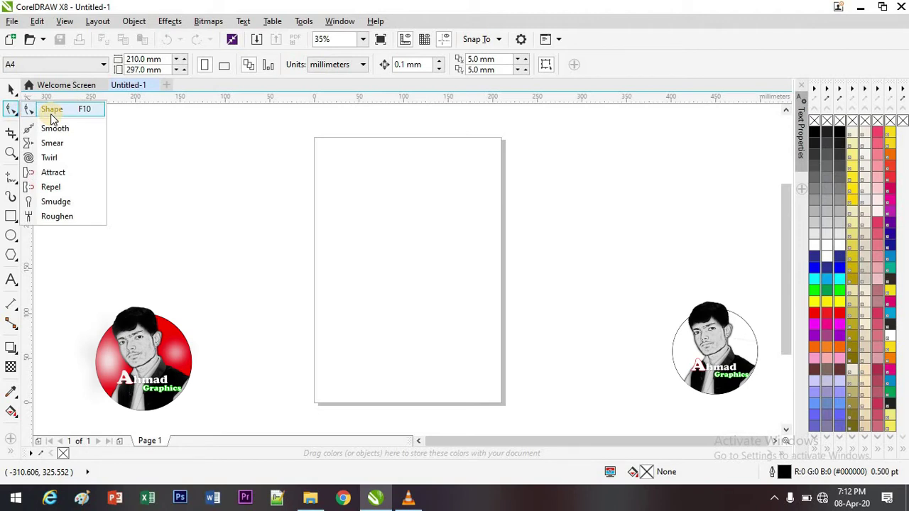
left_click(14, 116)
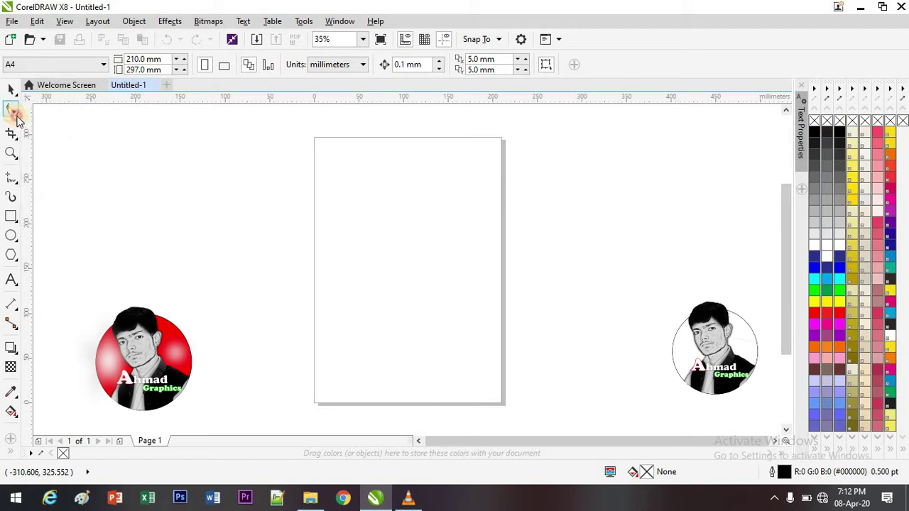
left_click(17, 117)
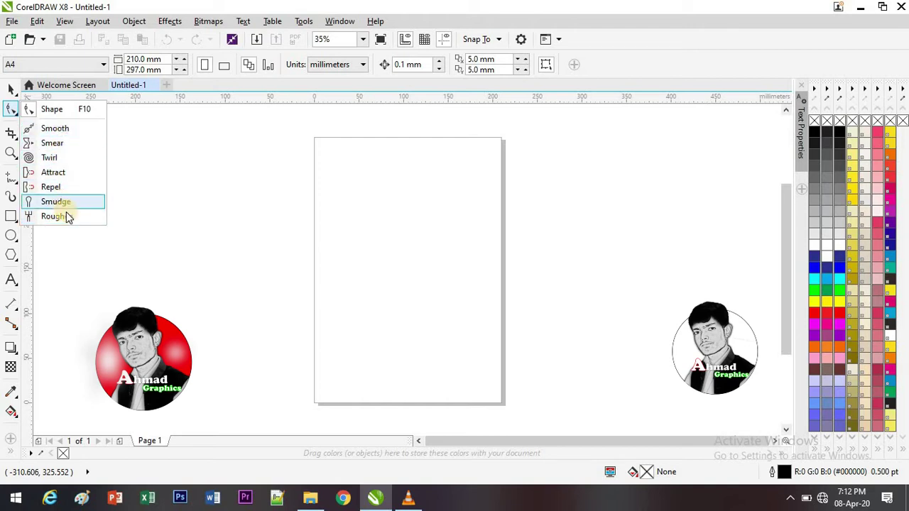
left_click(69, 129)
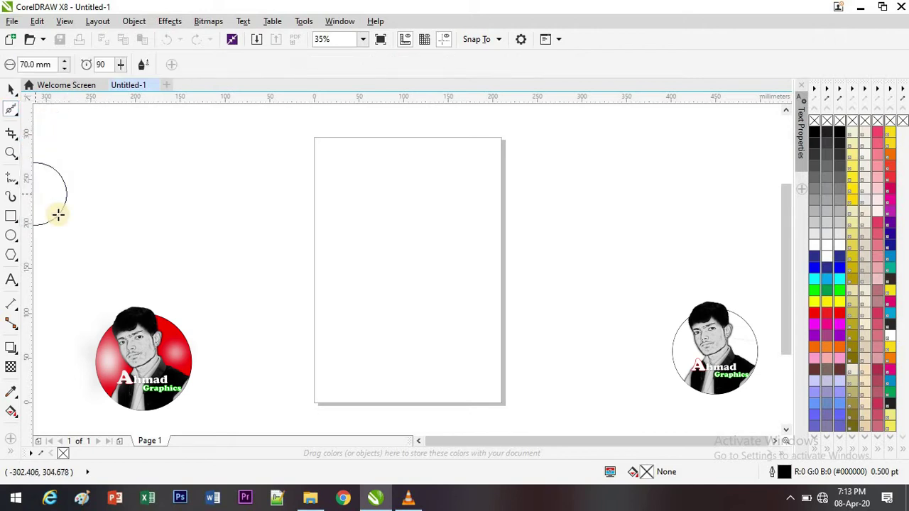
left_click(11, 216)
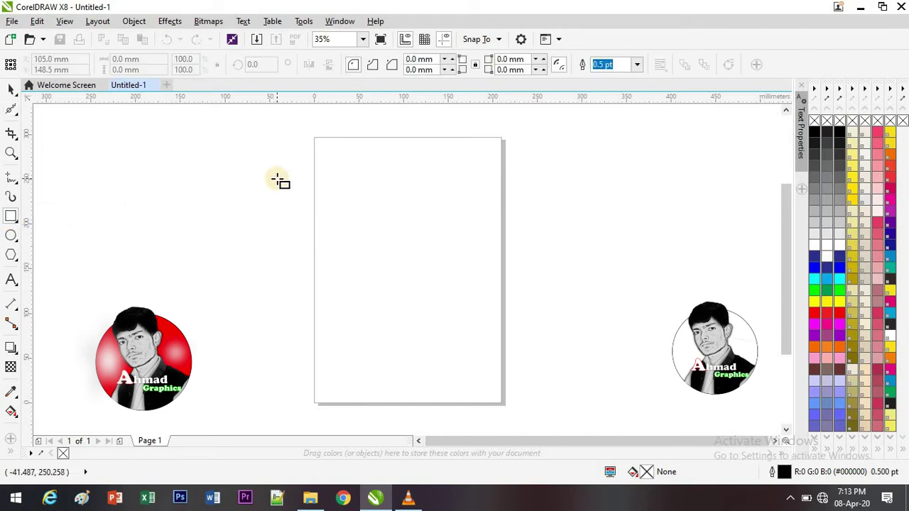
mouse_move(277, 178)
left_mouse_down()
mouse_move(376, 350)
mouse_move(601, 359)
mouse_move(579, 393)
left_mouse_up()
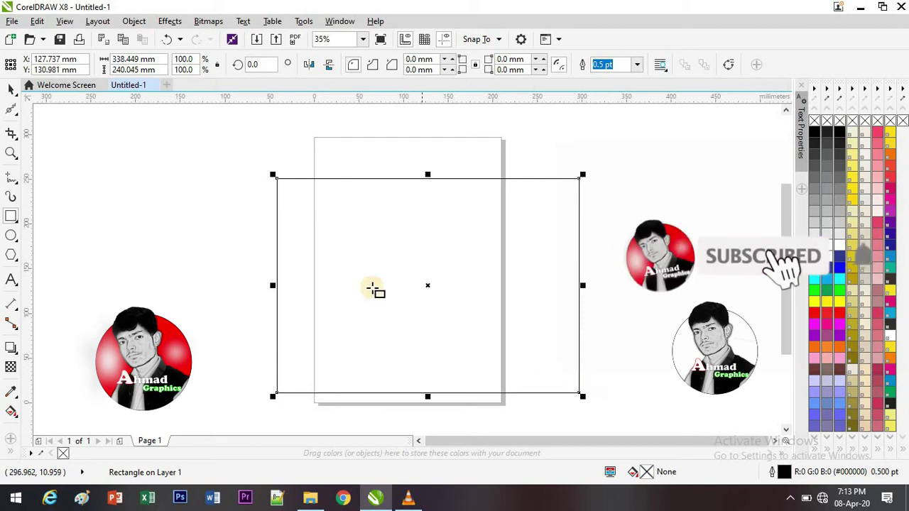
Round the rectangle's two upper corners with the Smooth tool, using the 70 mm nib and no pen pressure
left_click(12, 110)
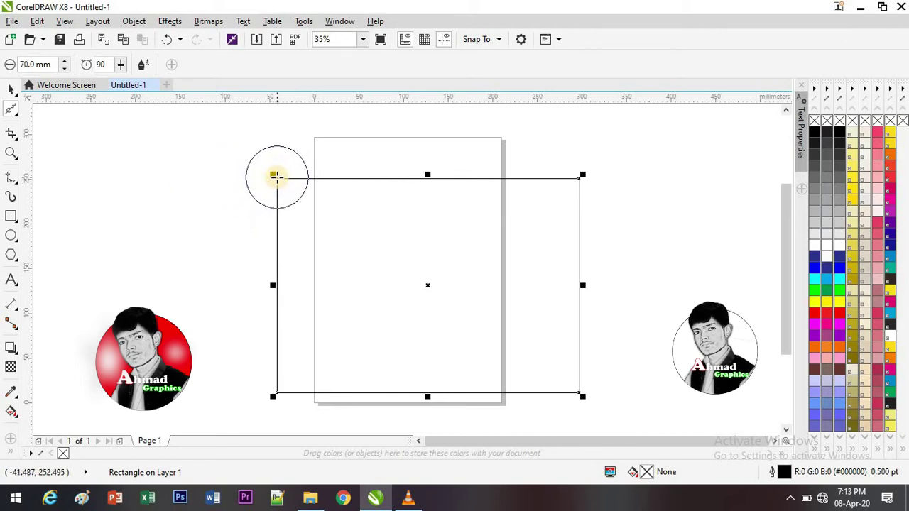
left_click(275, 177)
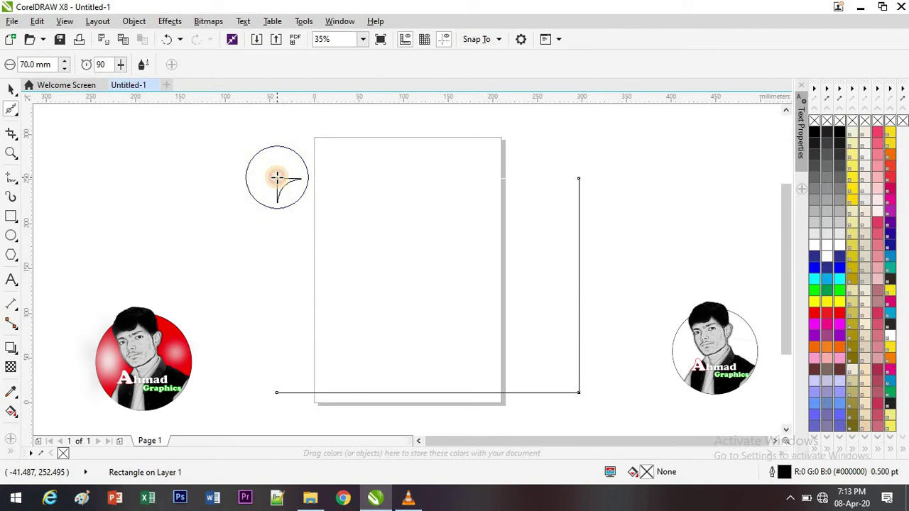
left_click(277, 177)
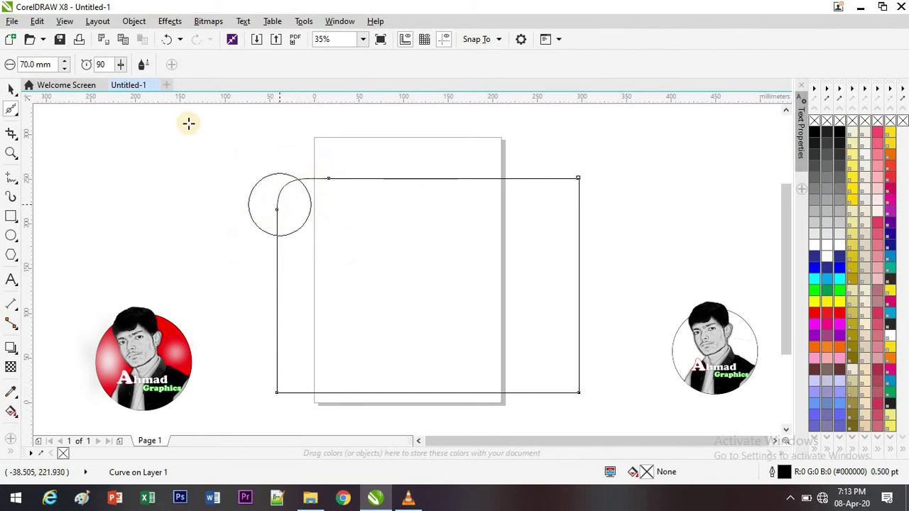
left_click(143, 64)
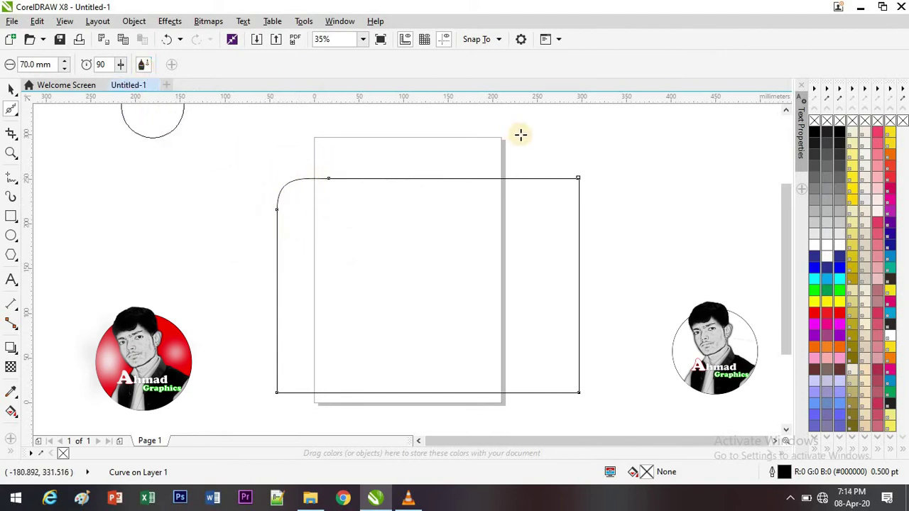
left_click(144, 65)
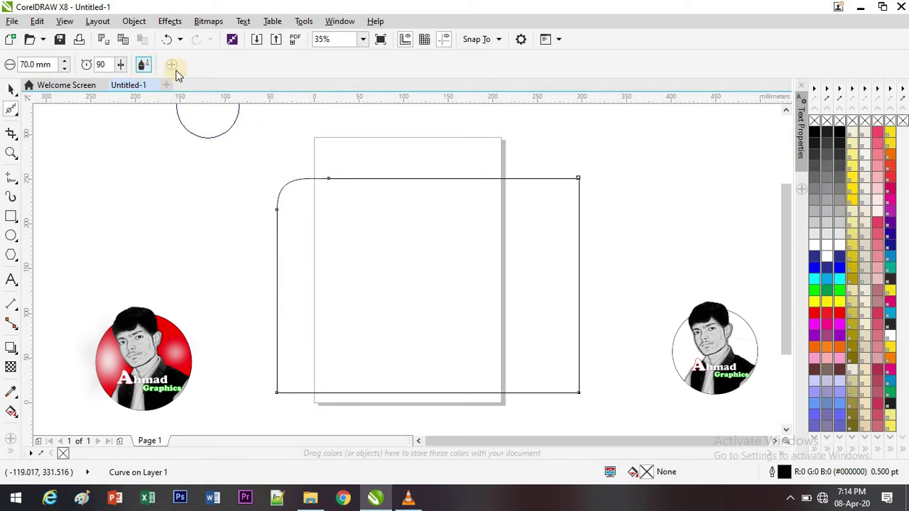
left_click(578, 180)
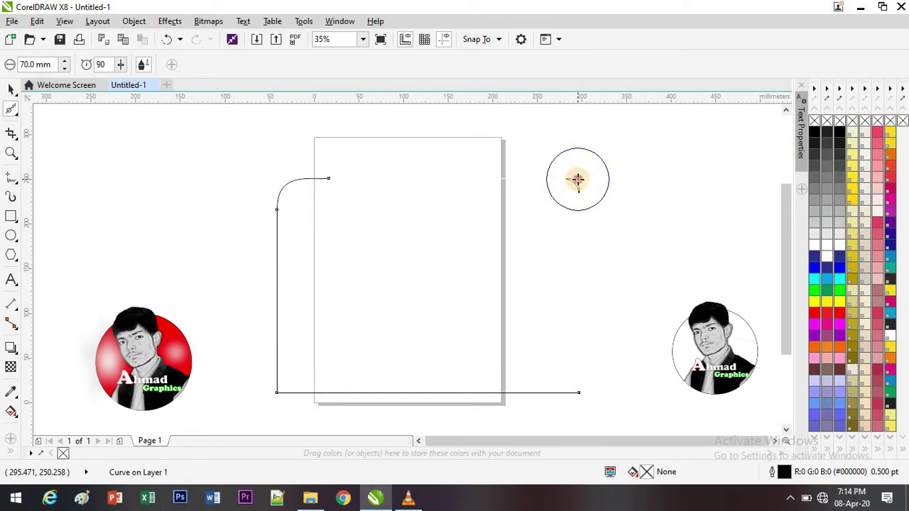
key("ctrl+z")
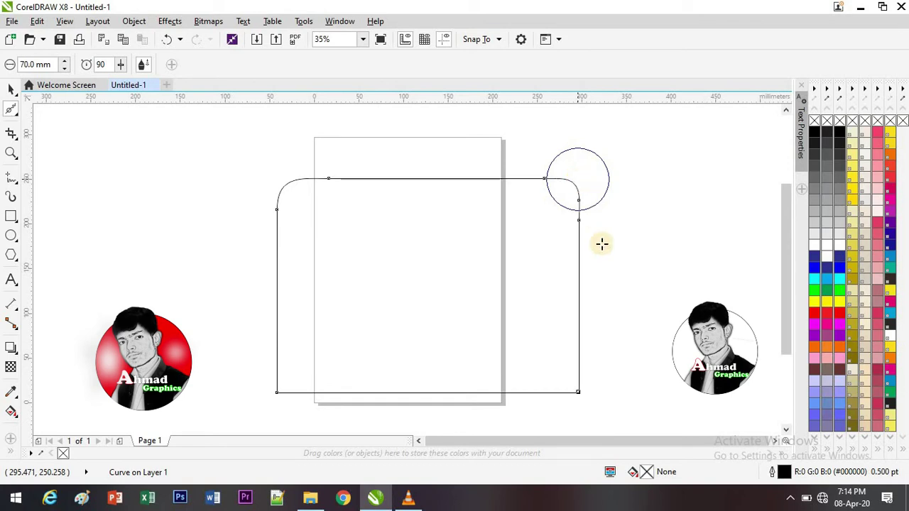
Set the Smooth tool's nib size to 100 mm and round the shape's two lower corners
left_click(24, 64)
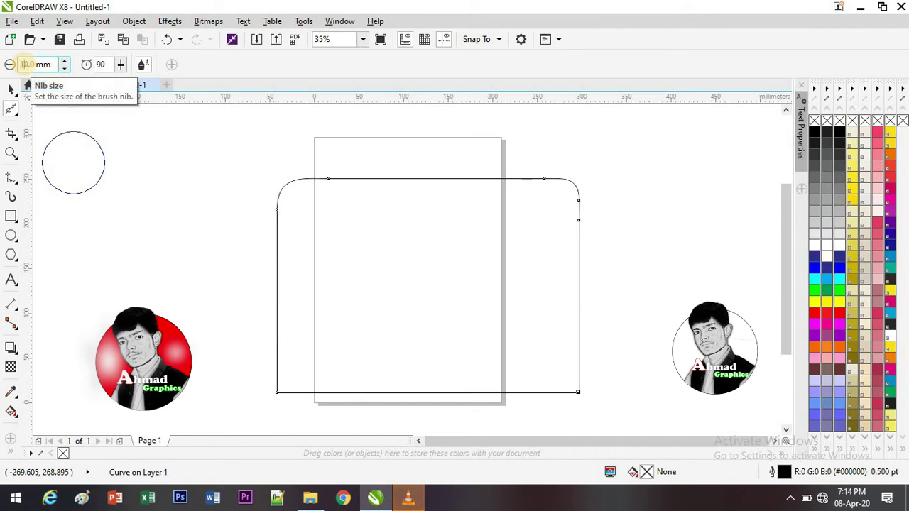
type("100")
key("Return")
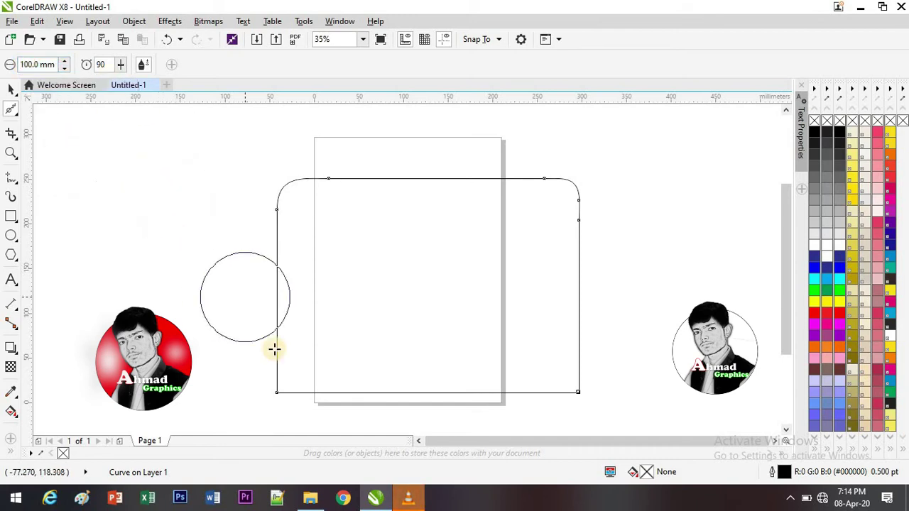
left_click(277, 391)
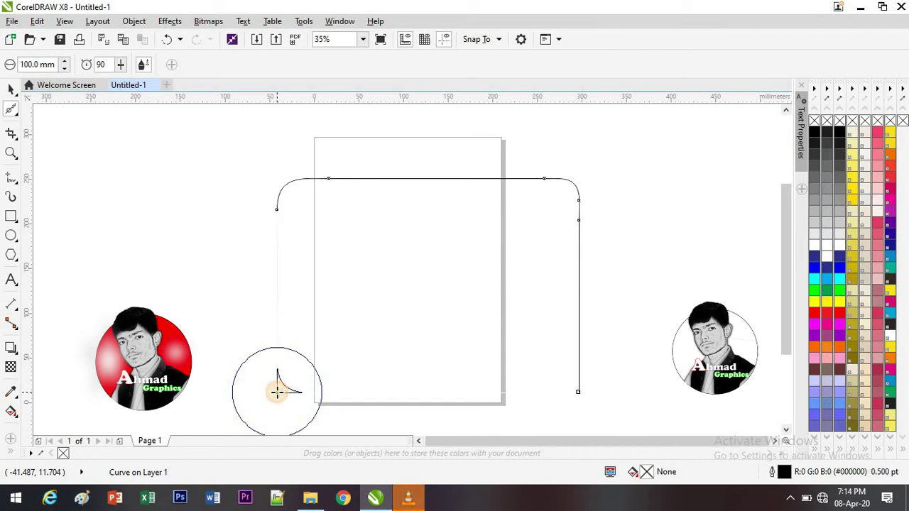
key("ctrl+z")
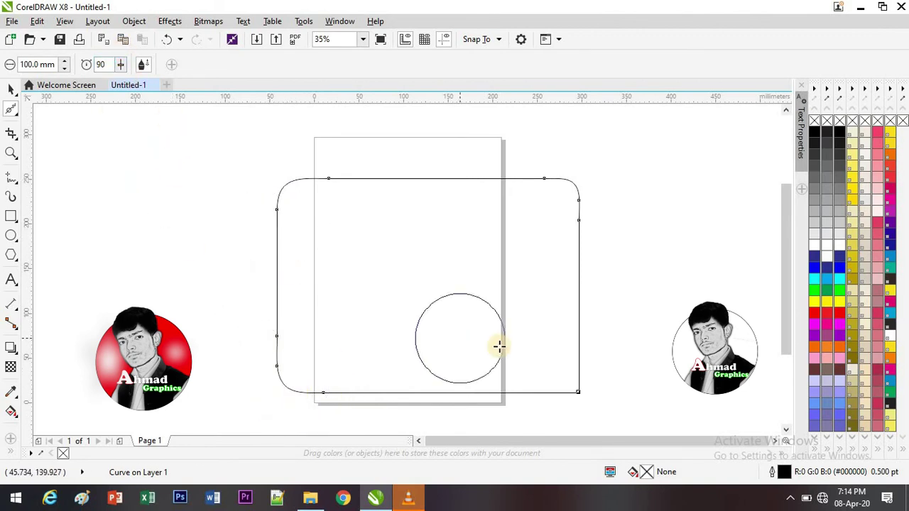
left_click(578, 392)
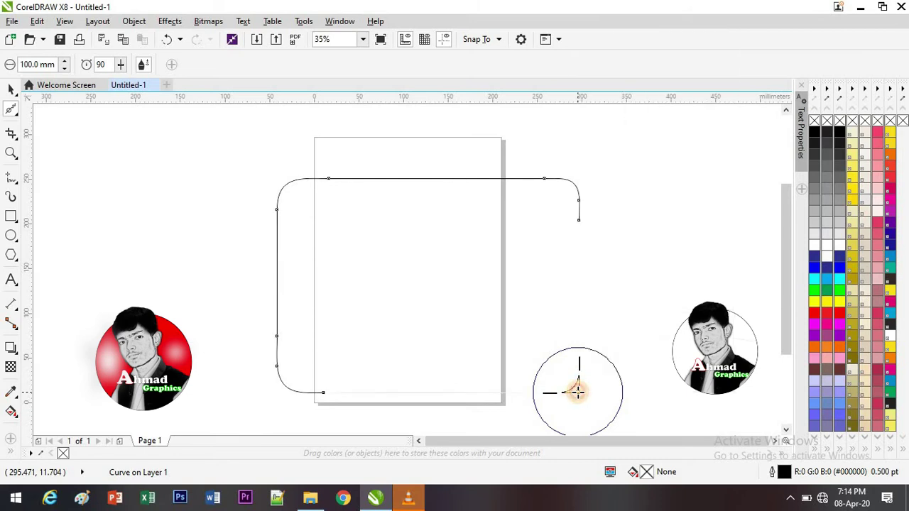
key("ctrl+z")
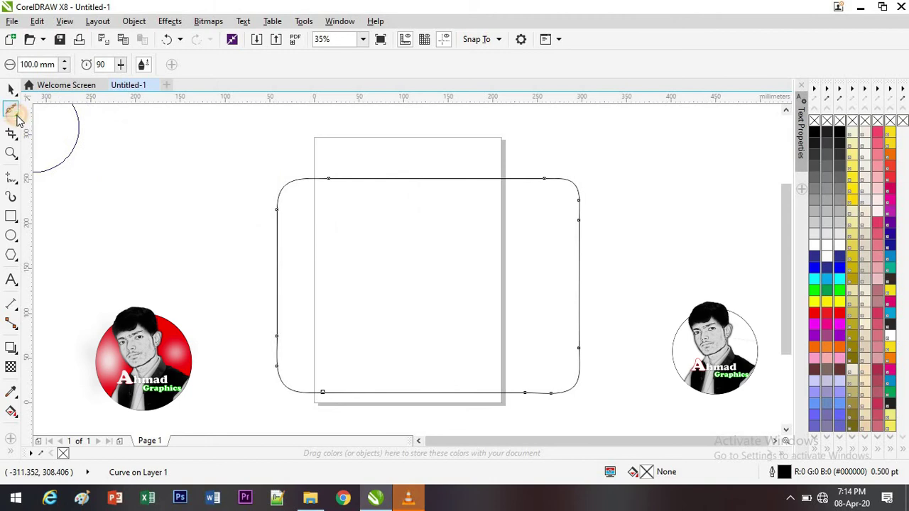
Using the Smear tool's pointy mode, distort the top edge alternately inward and outward at four spots, and the left edge inward above and outward below
left_click(14, 113)
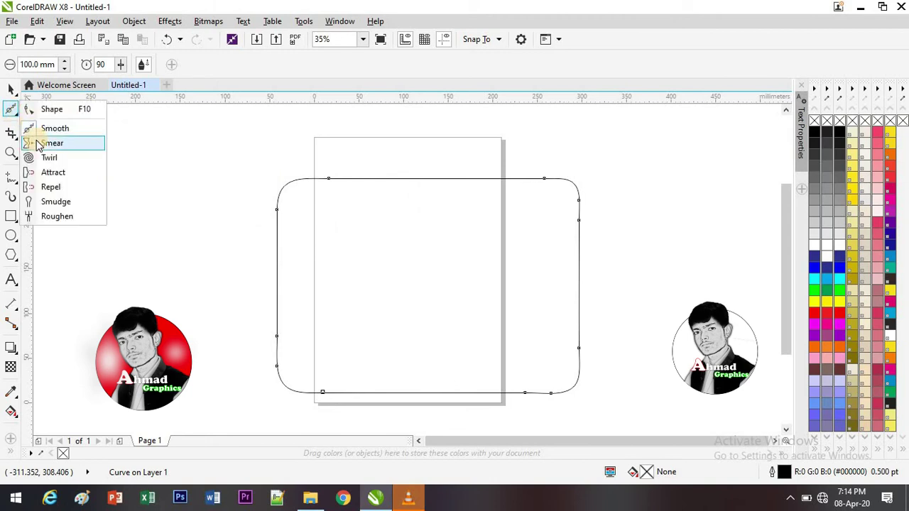
left_click(42, 144)
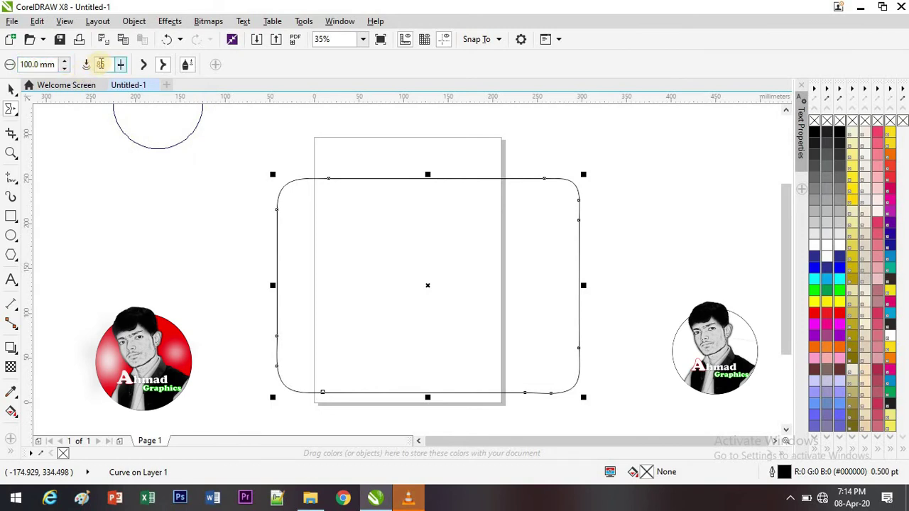
left_click(163, 65)
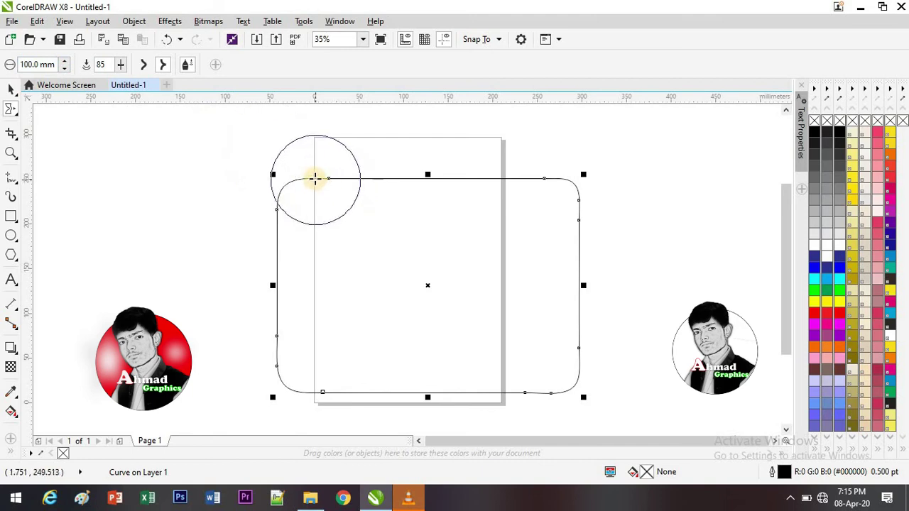
left_click_drag(315, 177, 327, 292)
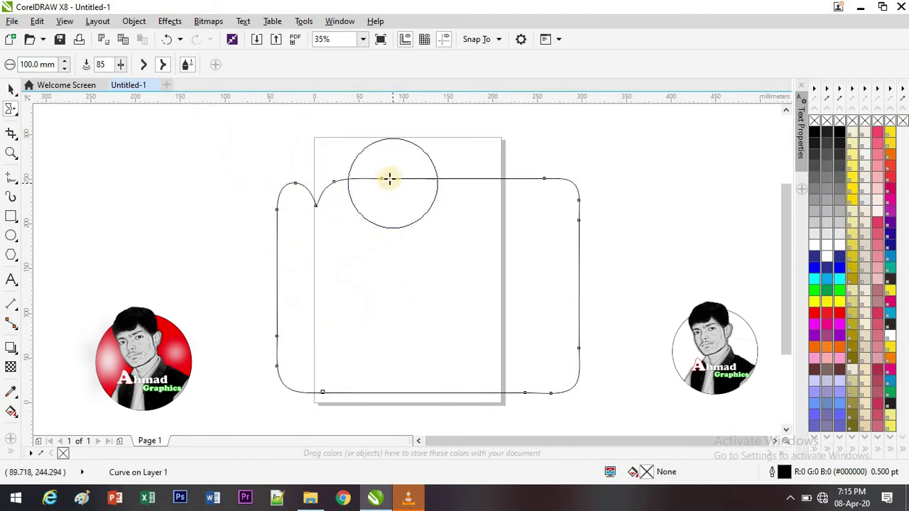
left_click_drag(394, 176, 392, 120)
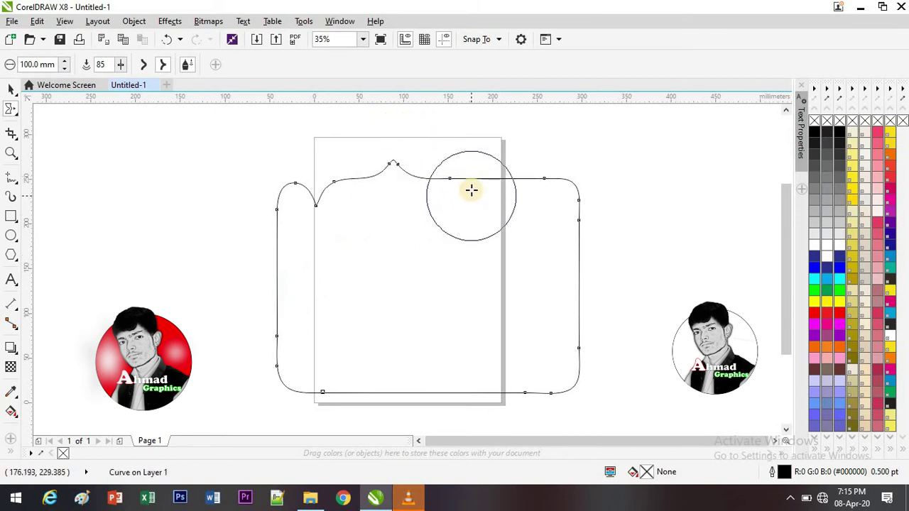
left_click_drag(471, 180, 478, 321)
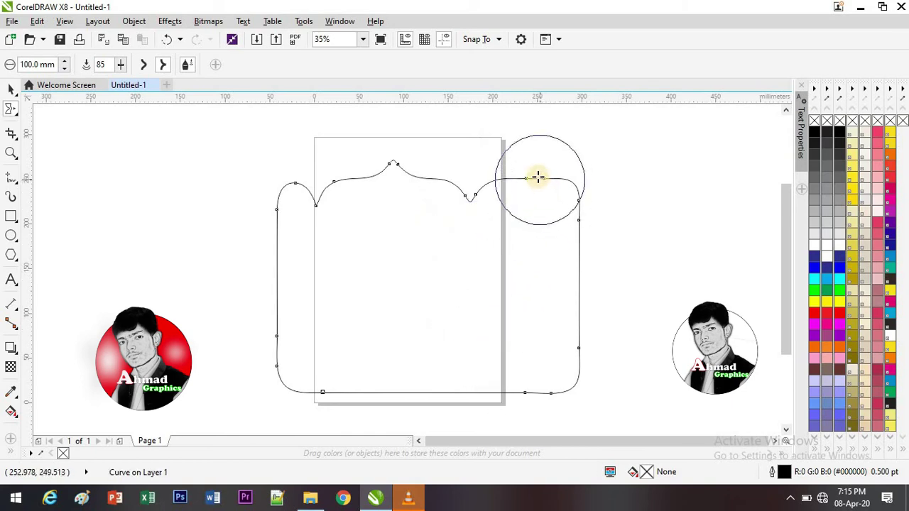
left_click_drag(536, 177, 536, 122)
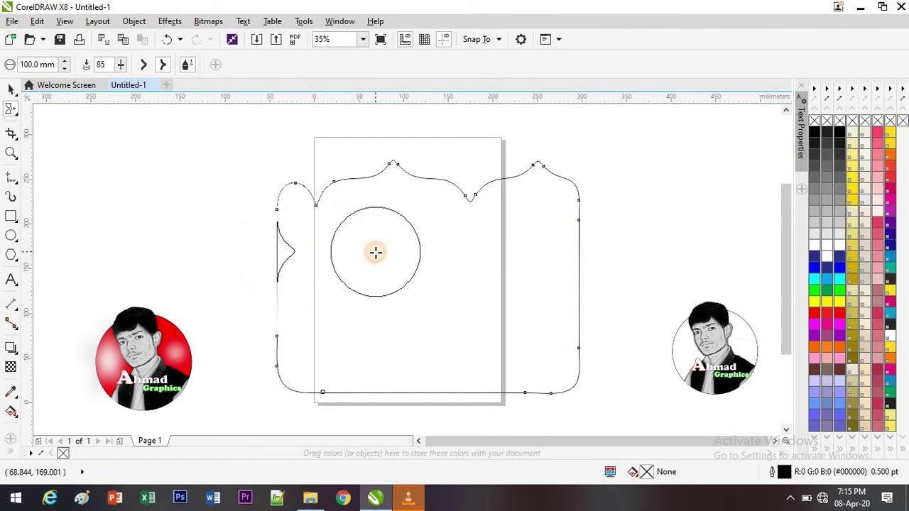
key("ctrl+z")
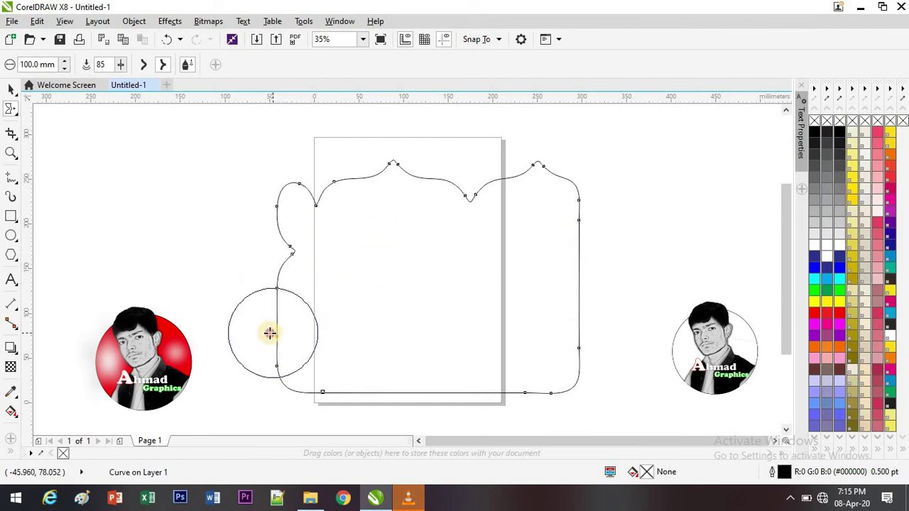
left_click_drag(270, 333, 205, 330)
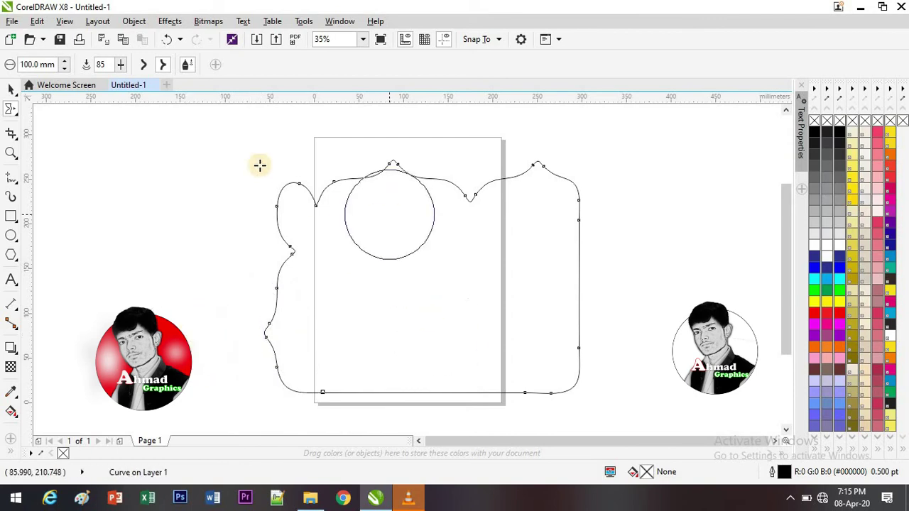
Smear the right edge outward near its upper middle in smooth mode and outward lower down in pointy mode
left_click(142, 65)
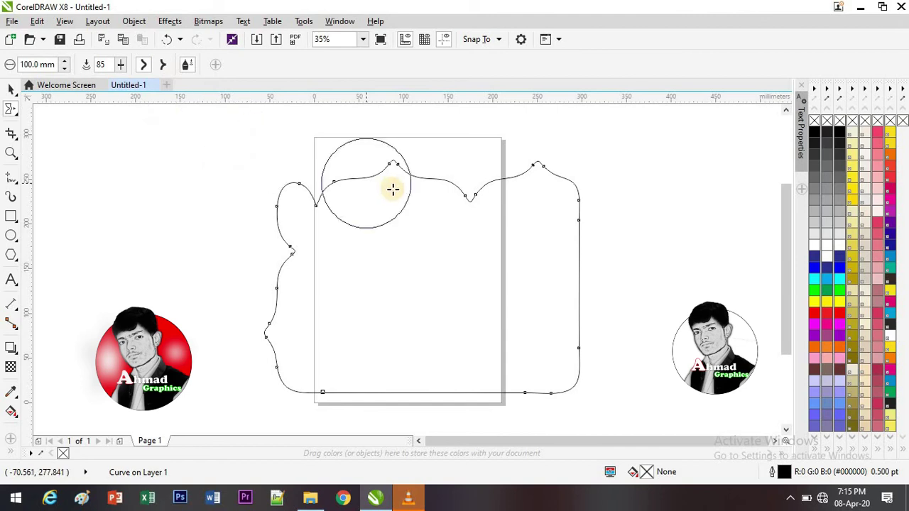
mouse_move(582, 258)
left_mouse_down()
mouse_move(690, 256)
mouse_move(639, 260)
left_mouse_up()
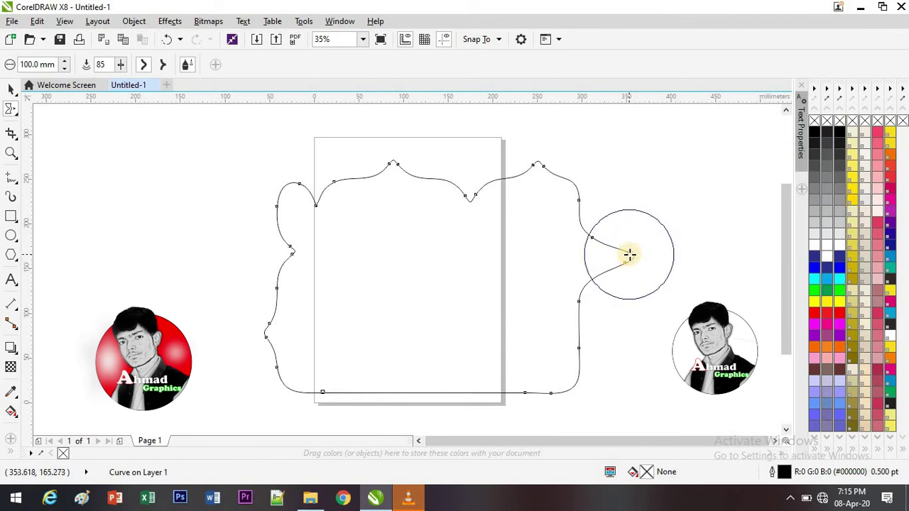
left_click(164, 66)
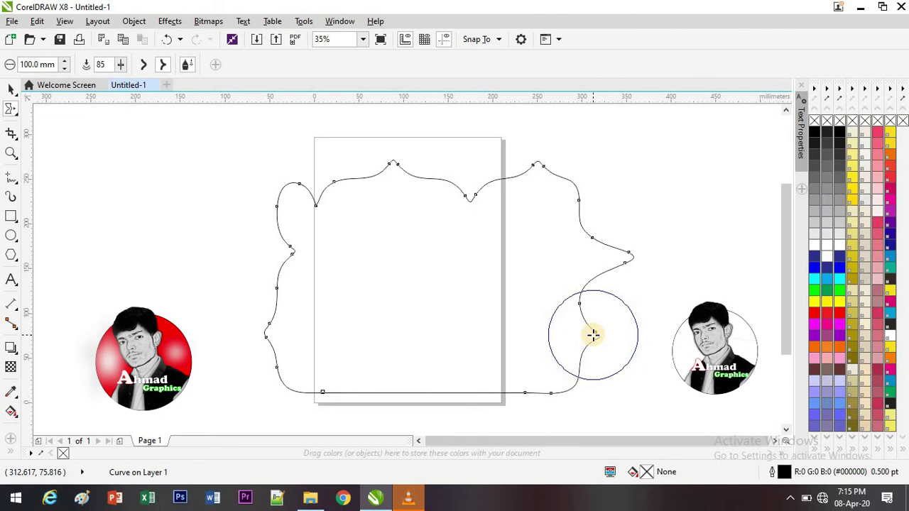
left_click(593, 336)
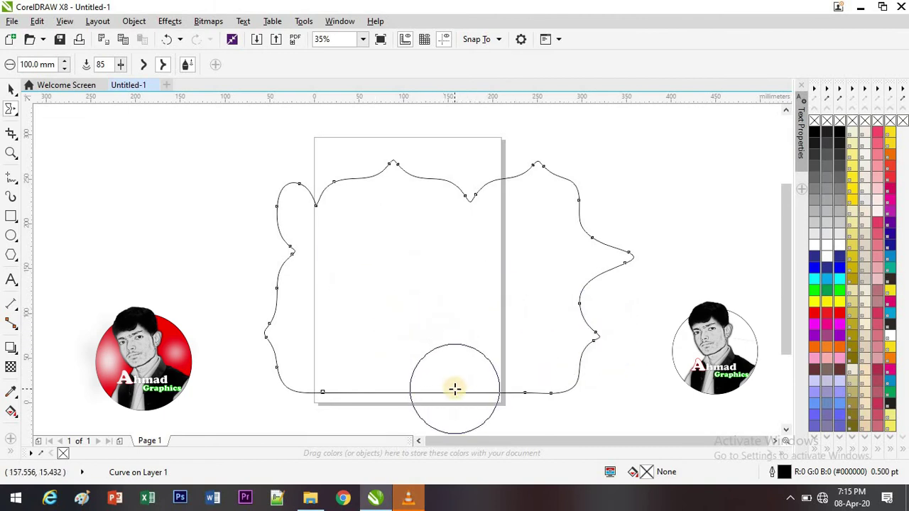
Smear the bottom edge inward near its middle in pointy mode and inward nearer its left end in smooth mode
left_click_drag(455, 387, 453, 334)
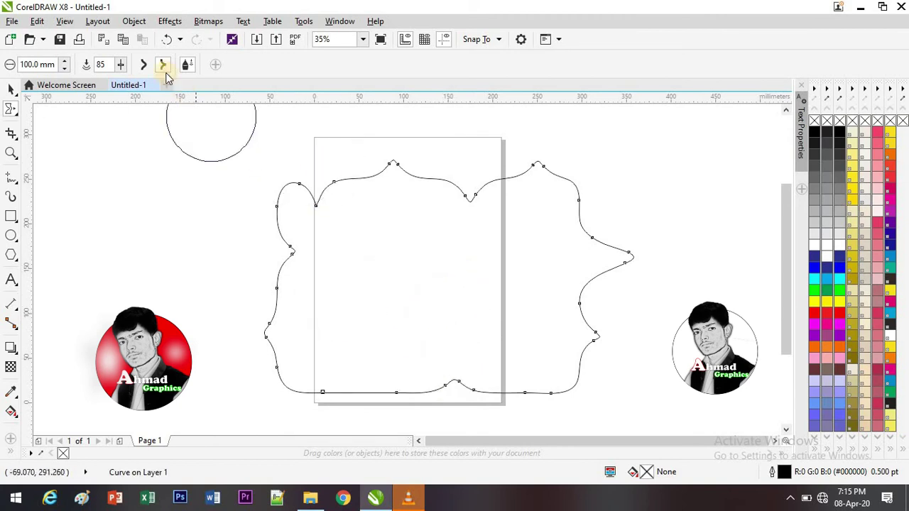
left_click(144, 64)
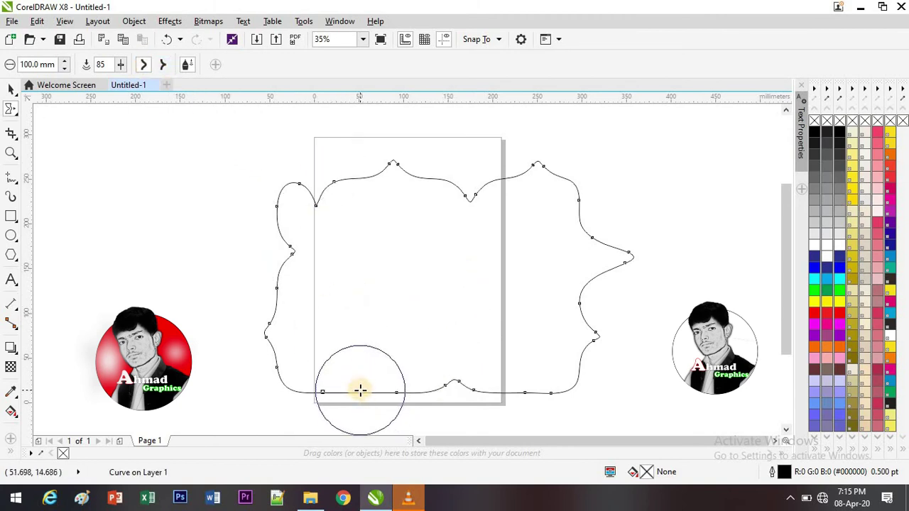
left_click_drag(360, 387, 360, 340)
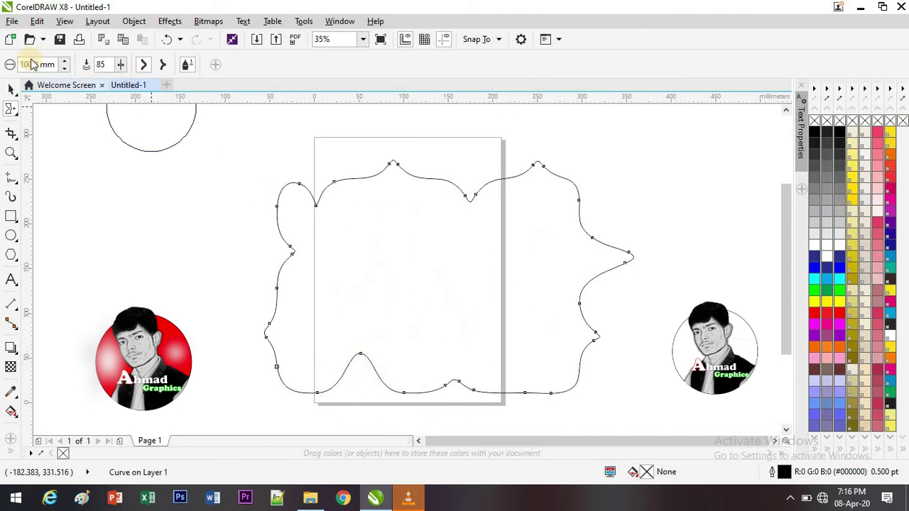
Draw a rectangle about 156 mm wide and 152 mm high beside the page, left of the smeared shape
left_click(15, 115)
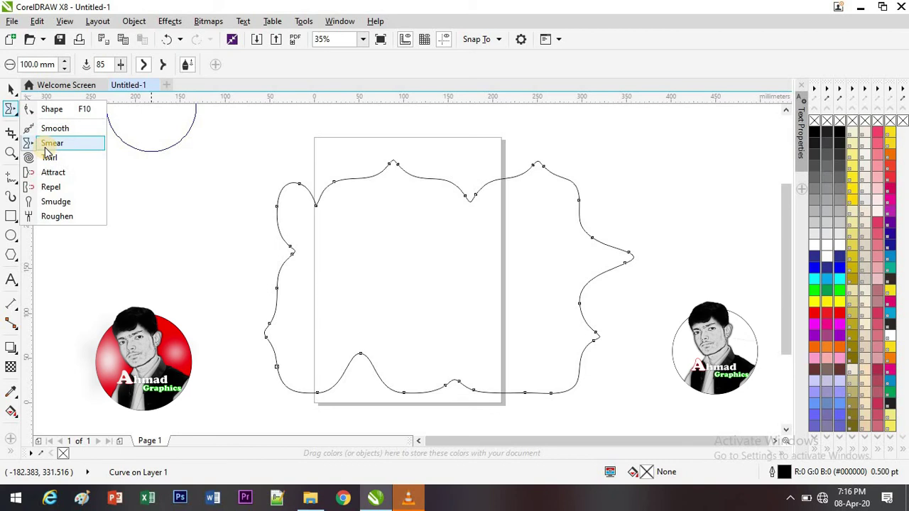
left_click(114, 288)
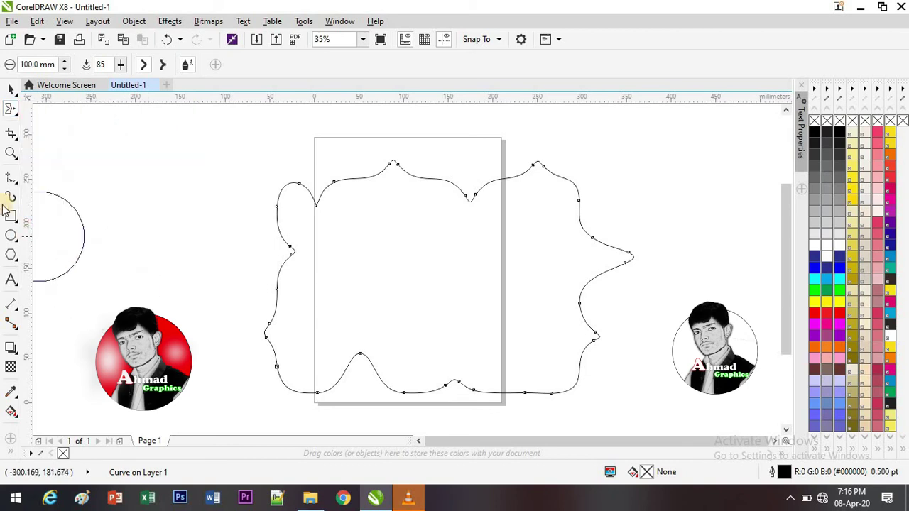
left_click(15, 217)
left_click_drag(114, 201, 254, 339)
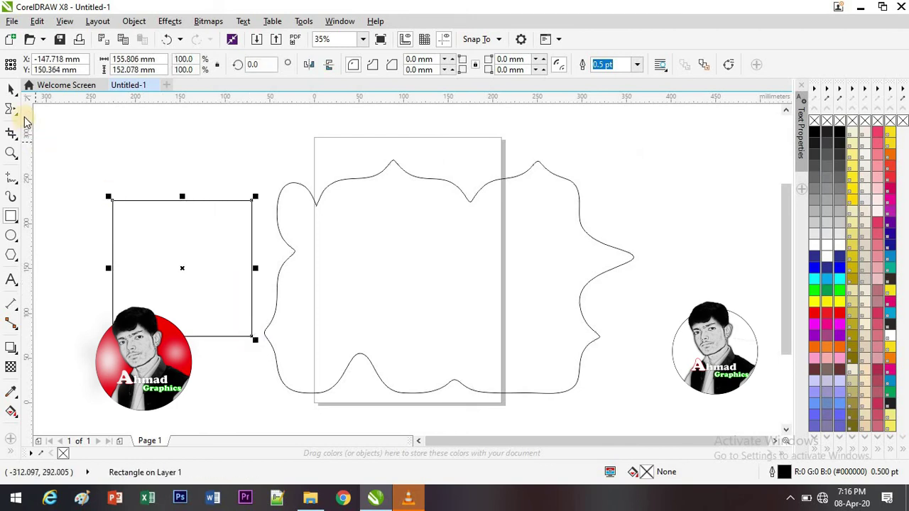
Delete the smeared curve shape that lies across the page
left_click(314, 196)
left_click(311, 193)
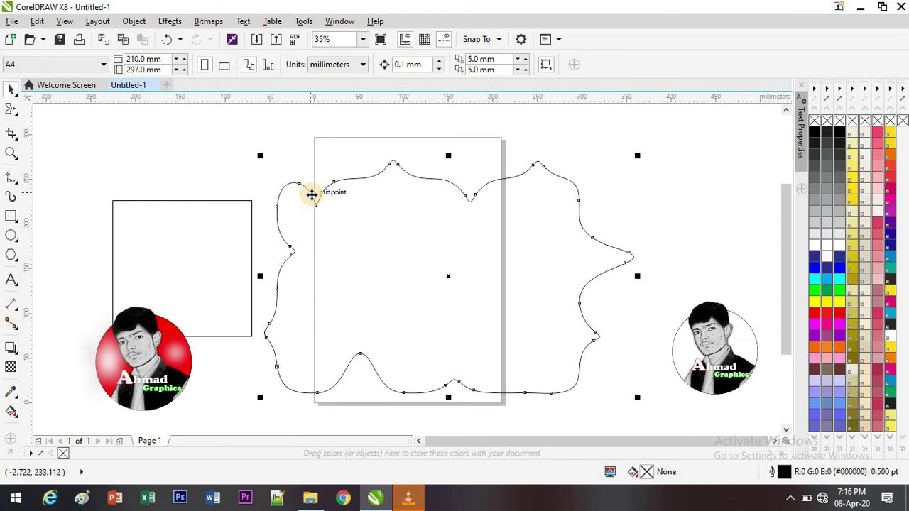
key("Delete")
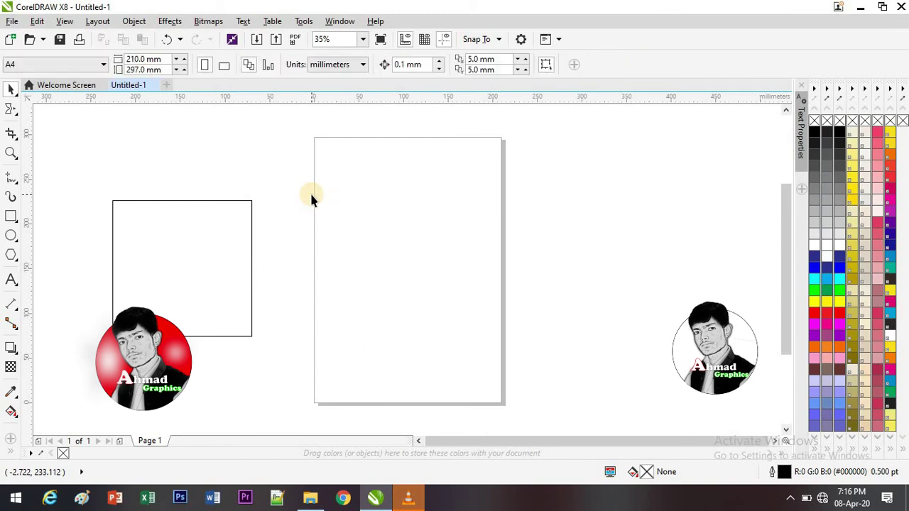
Enlarge the rectangle to about 485 mm wide and 213 mm high and move it to the middle of the page
left_click(251, 229)
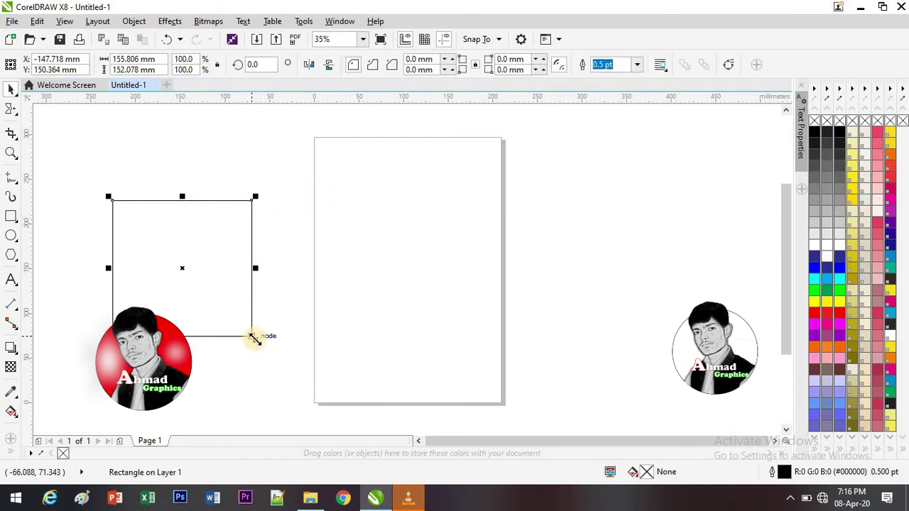
left_click_drag(254, 338, 311, 393)
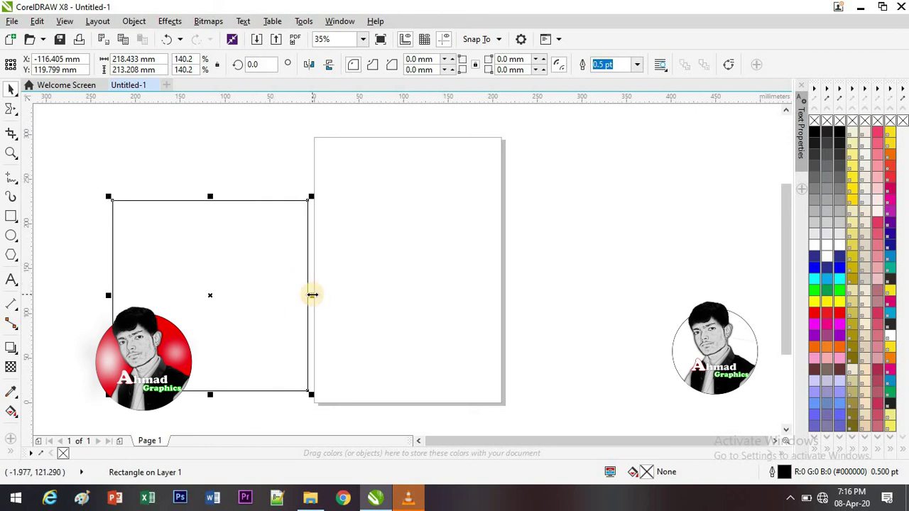
left_click_drag(313, 295, 548, 265)
left_click_drag(335, 294, 414, 287)
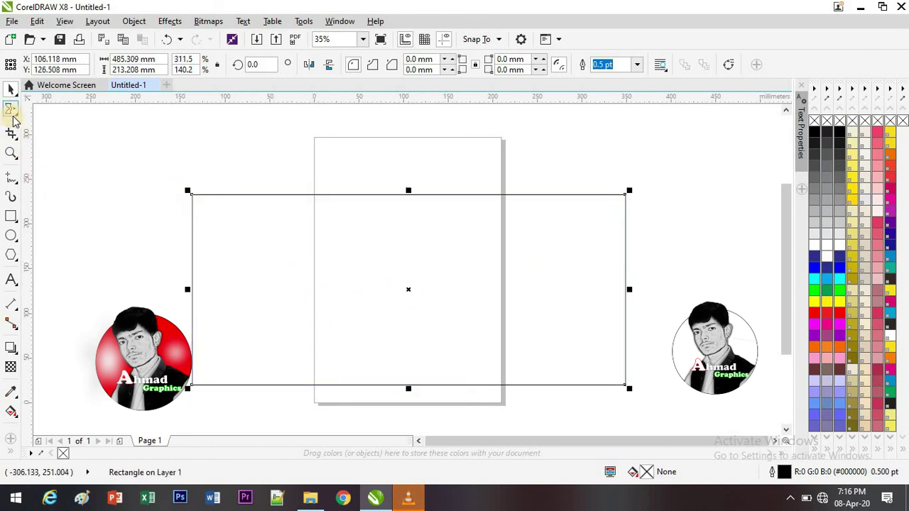
Using the Twirl tool with a 70 mm nib, twirl the rectangle's top edge counterclockwise near its left end
left_click(13, 113)
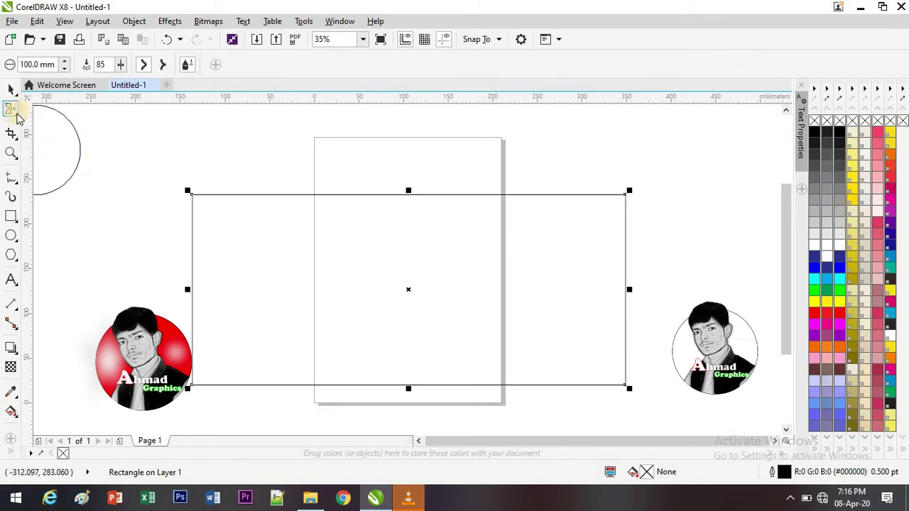
left_click(17, 116)
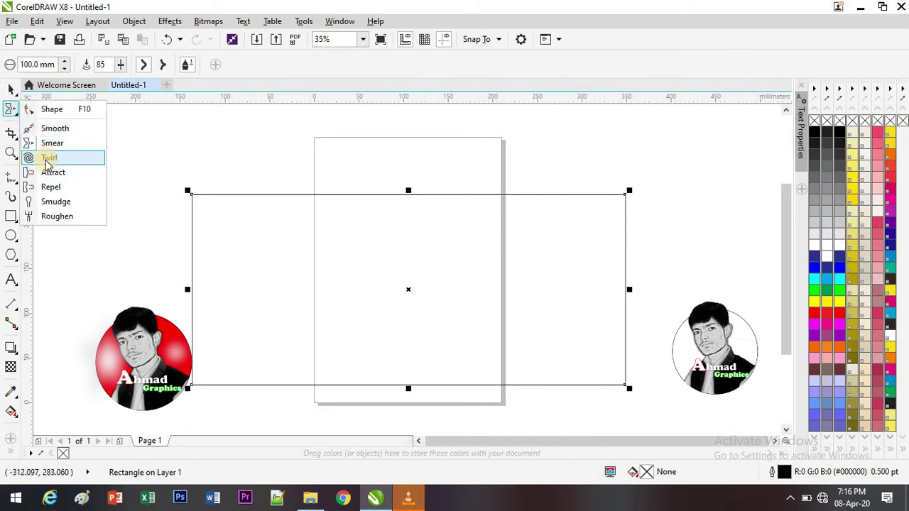
left_click(45, 160)
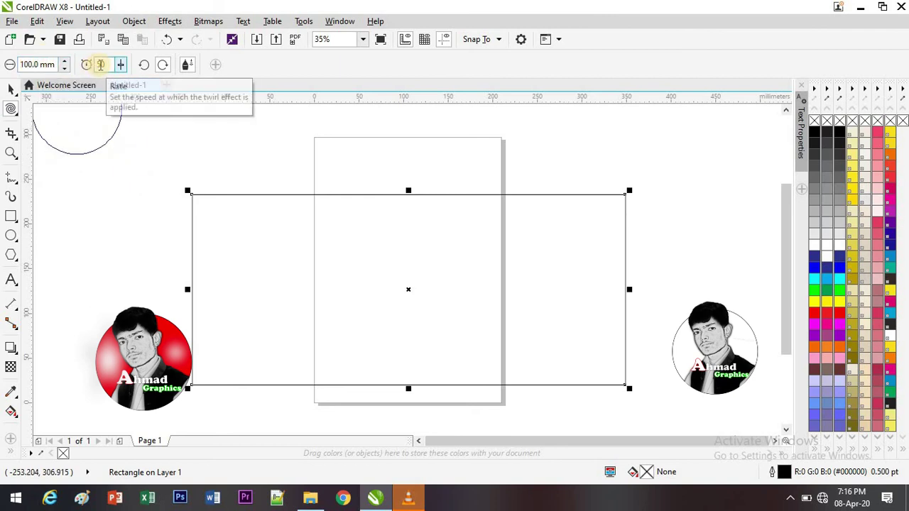
left_click(143, 66)
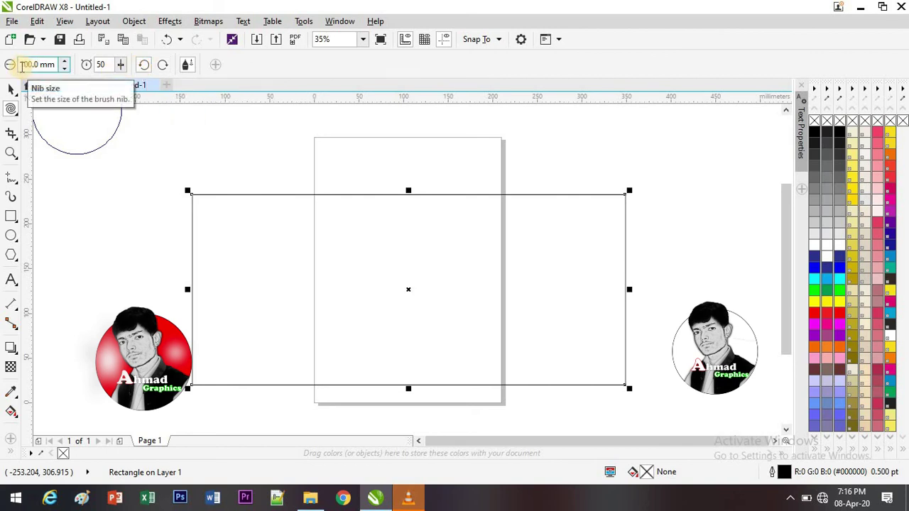
left_click(25, 67)
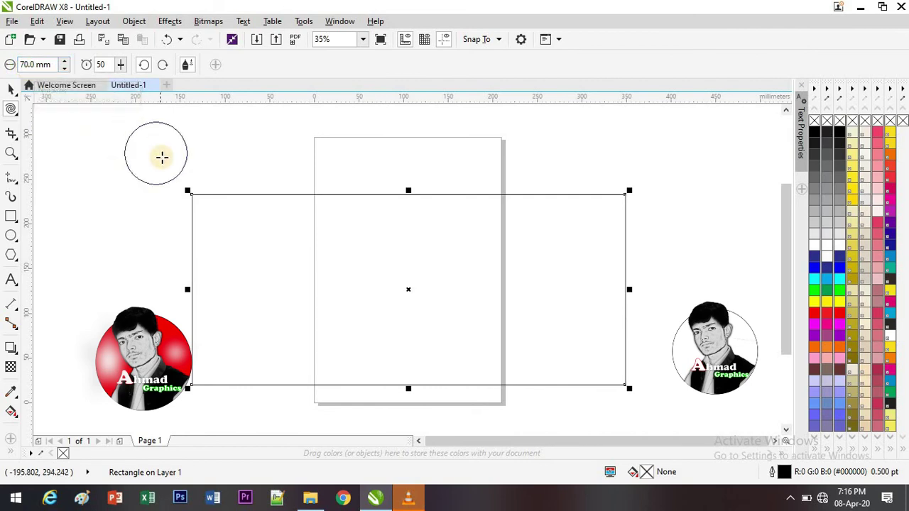
left_click(231, 194)
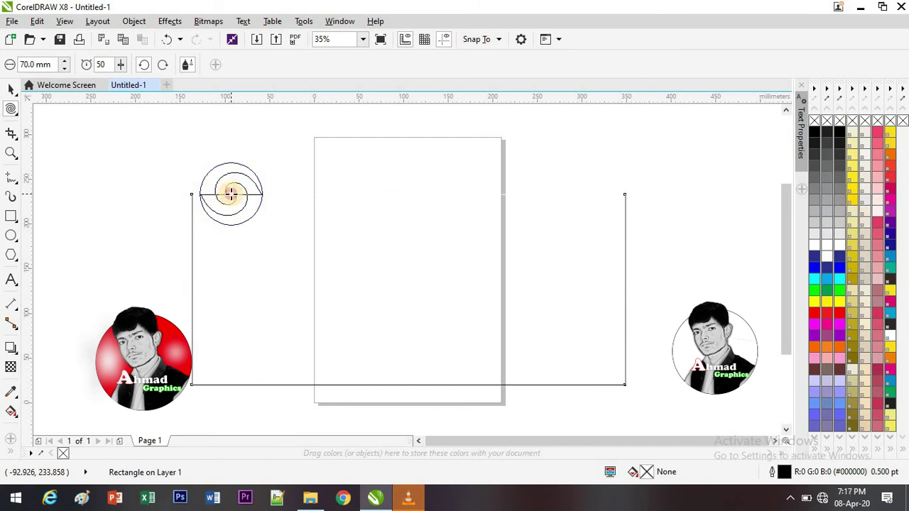
left_click_drag(231, 194, 229, 193)
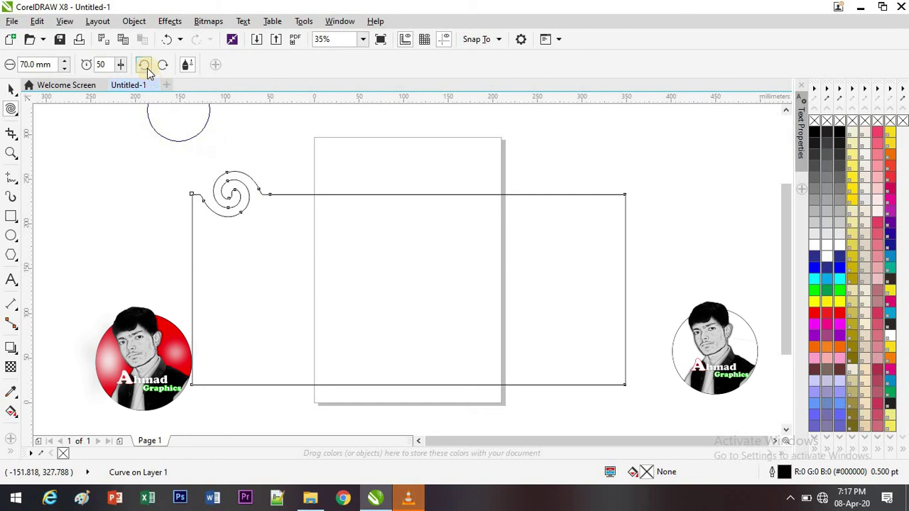
left_click(201, 204)
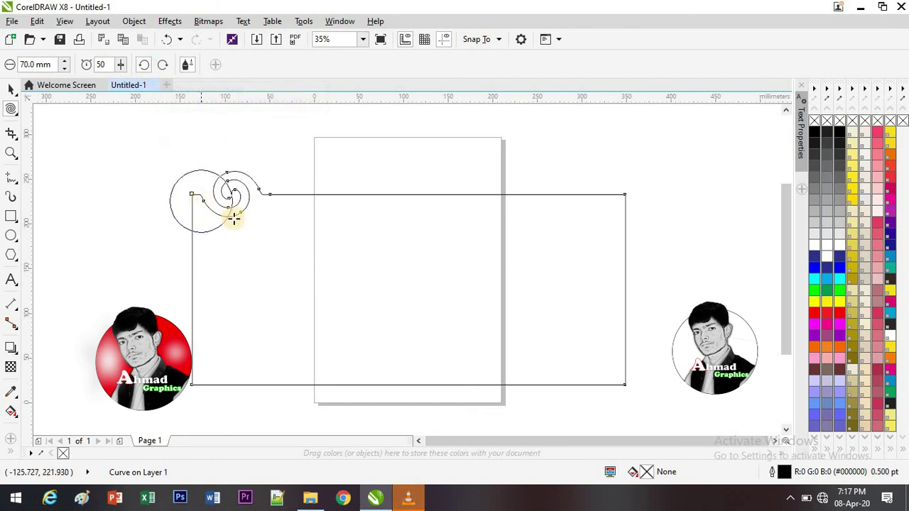
Add three more twirls rightward along the top edge, the first two clockwise and the third counterclockwise
left_click(162, 65)
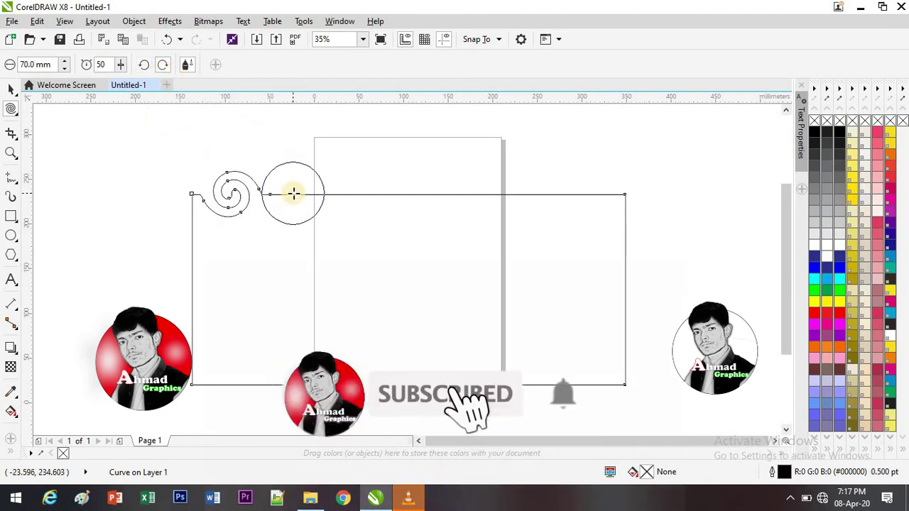
left_click_drag(294, 193, 311, 216)
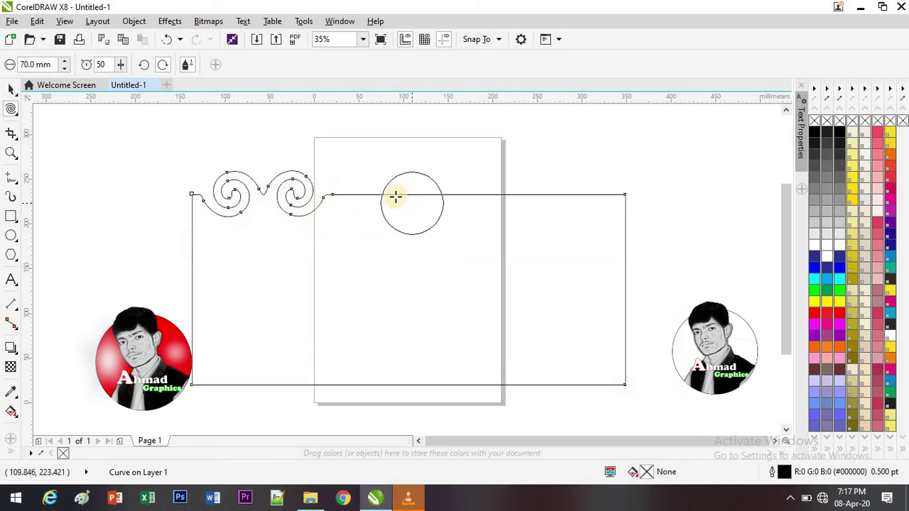
left_click_drag(381, 194, 451, 191)
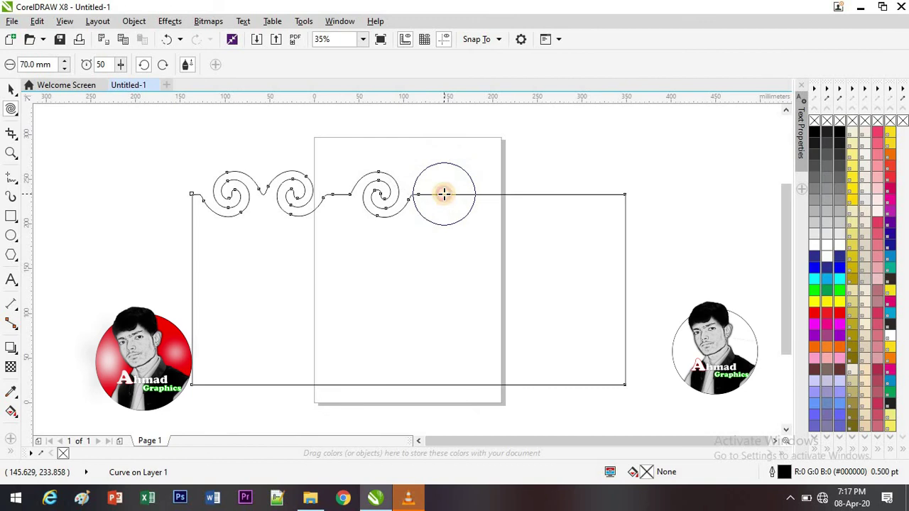
left_click_drag(444, 193, 444, 193)
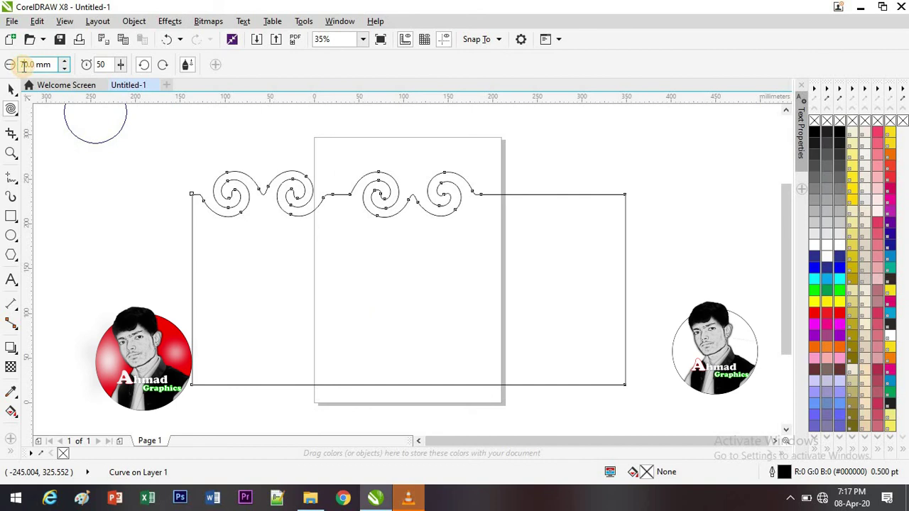
Set the twirl nib size to 100 mm and twirl the bottom edge counterclockwise left of its middle and clockwise right beside it
key("BackSpace")
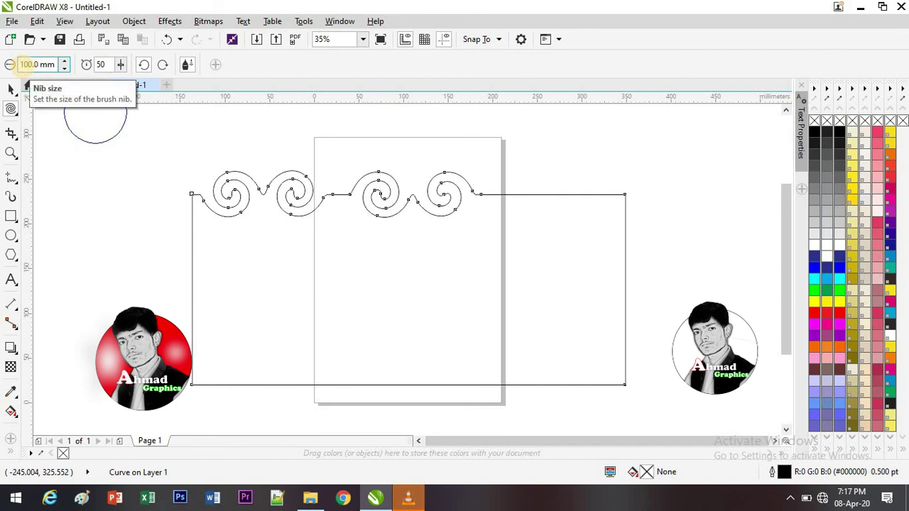
type("10")
key("Return")
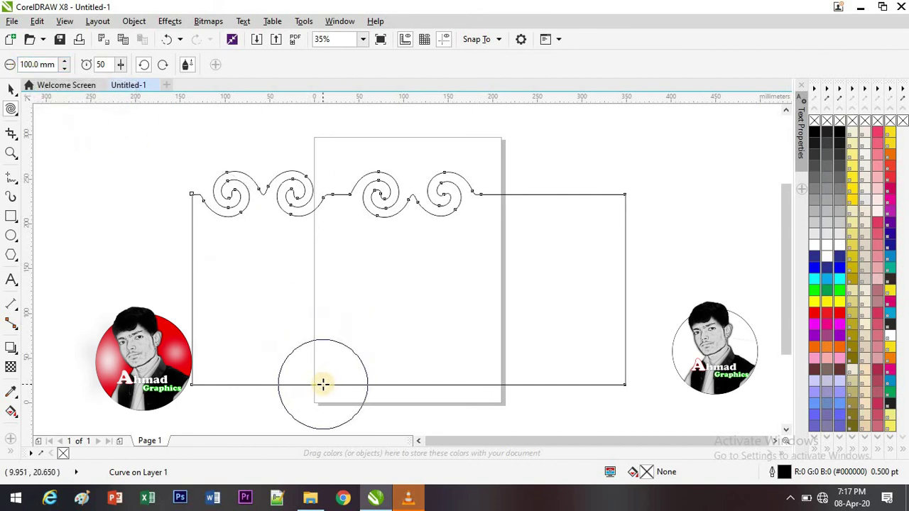
left_click_drag(322, 384, 322, 384)
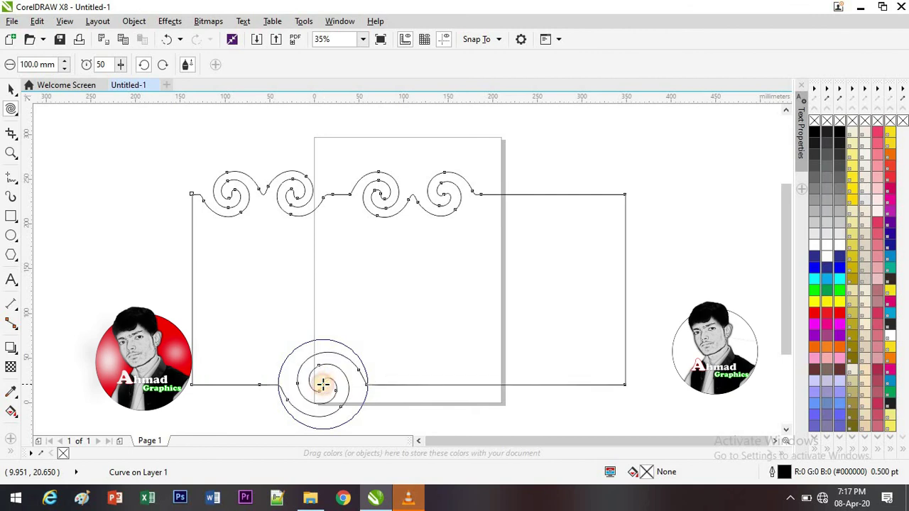
left_click(164, 65)
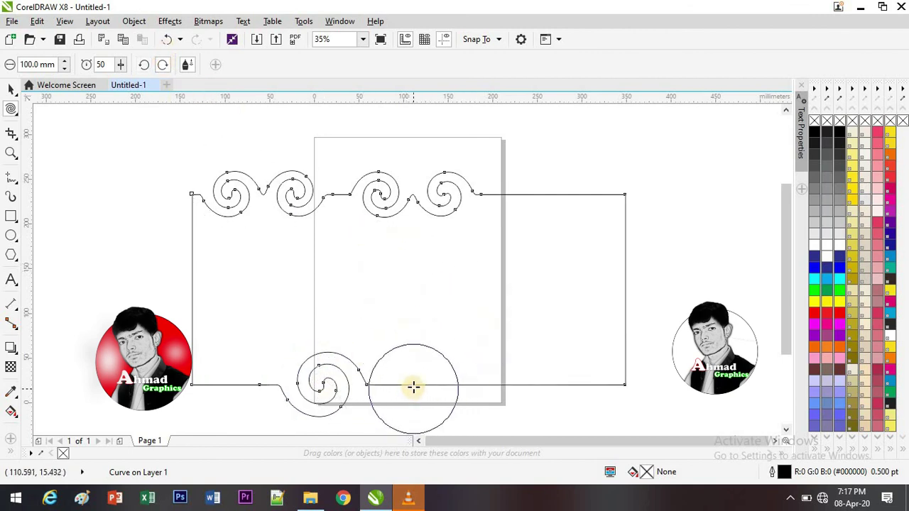
left_click_drag(412, 385, 412, 384)
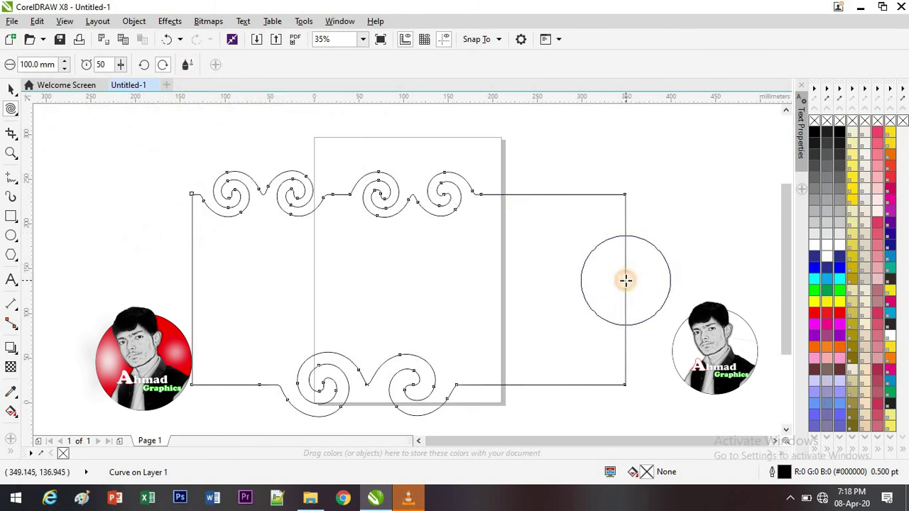
Twirl the right edge clockwise near its middle, and the left edge clockwise in its upper part and counterclockwise in its lower part
mouse_move(625, 281)
left_mouse_down()
mouse_move(666, 319)
mouse_move(624, 403)
left_mouse_up()
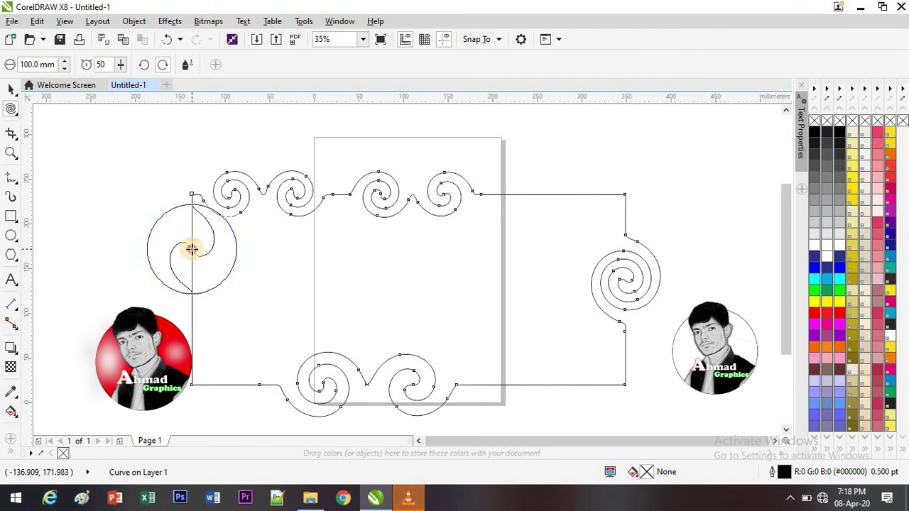
left_click_drag(191, 249, 191, 248)
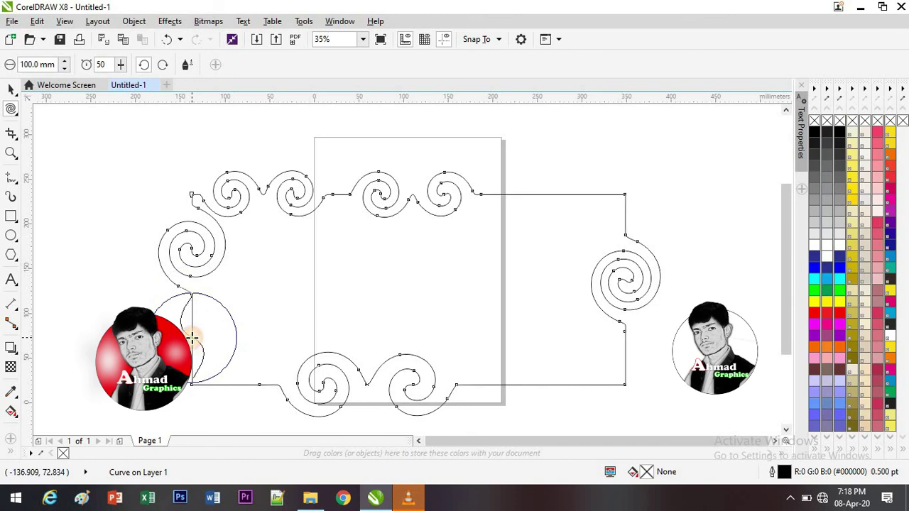
left_click_drag(192, 339, 192, 338)
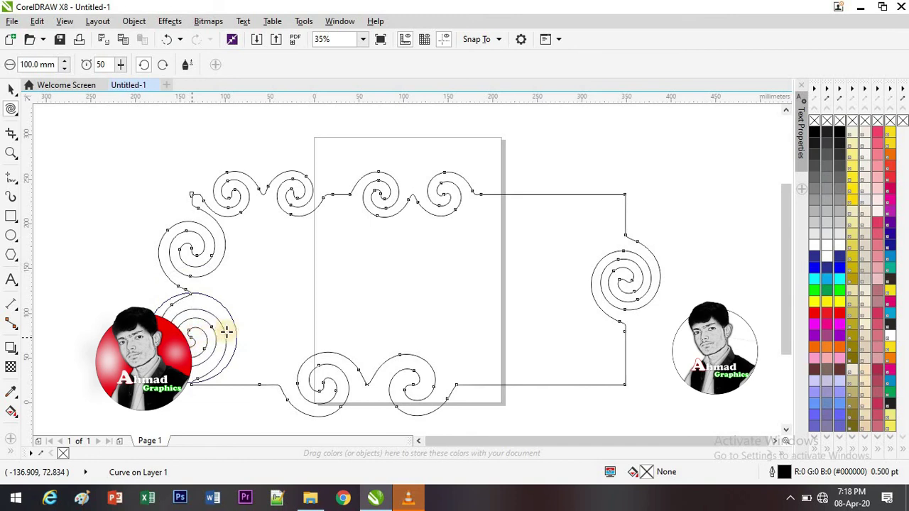